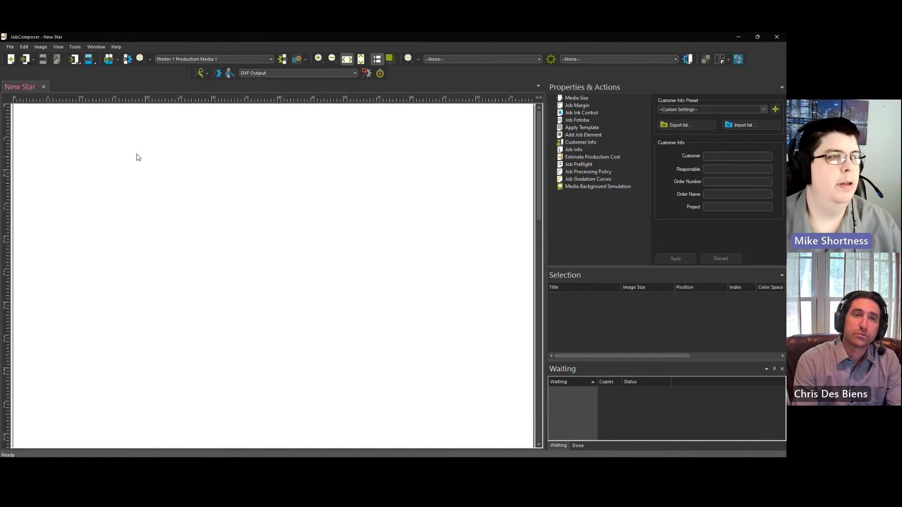
Step: Import the recently used image New Star.pdf into the empty job
right_click(121, 146)
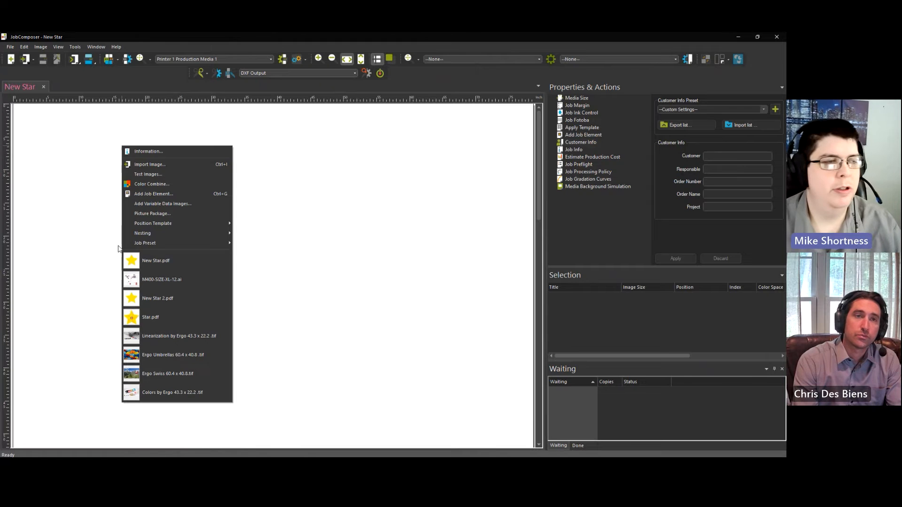
left_click(157, 261)
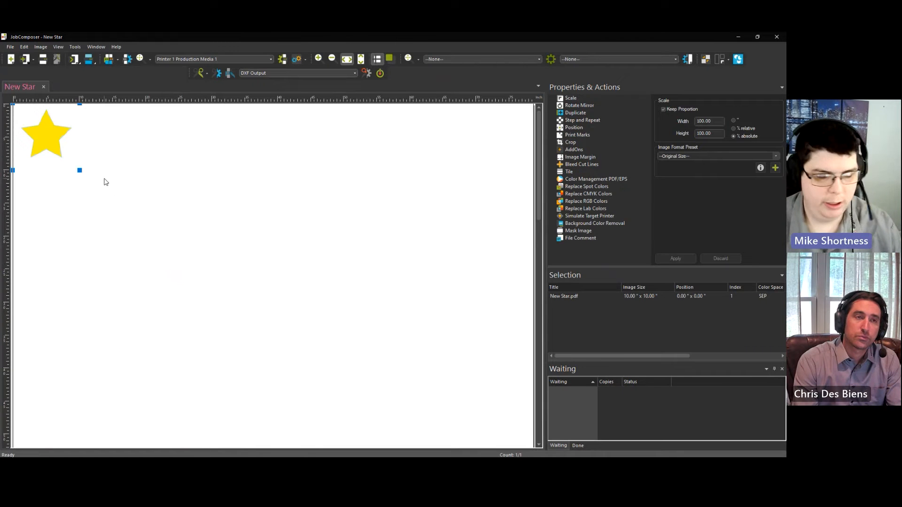
scroll(104, 178, "up", 4)
left_click(308, 220)
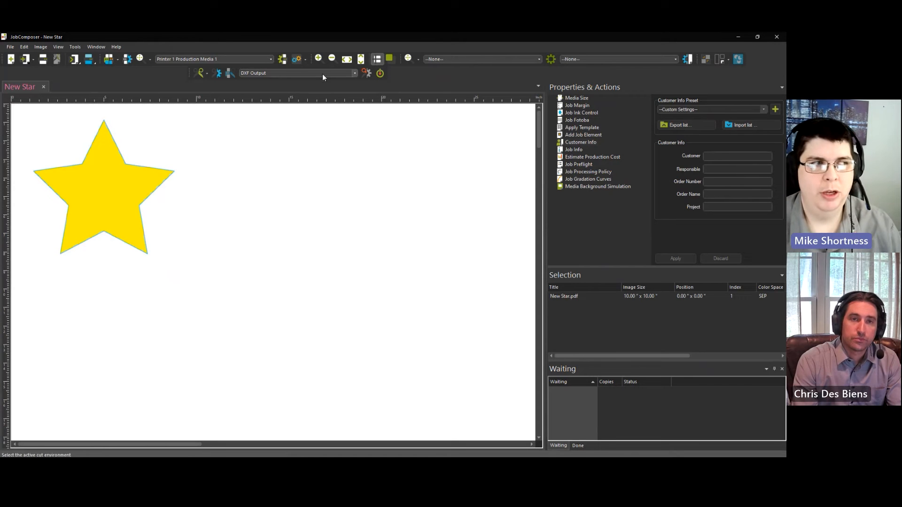
Step: Activate contour cutting for the job
left_click(380, 73)
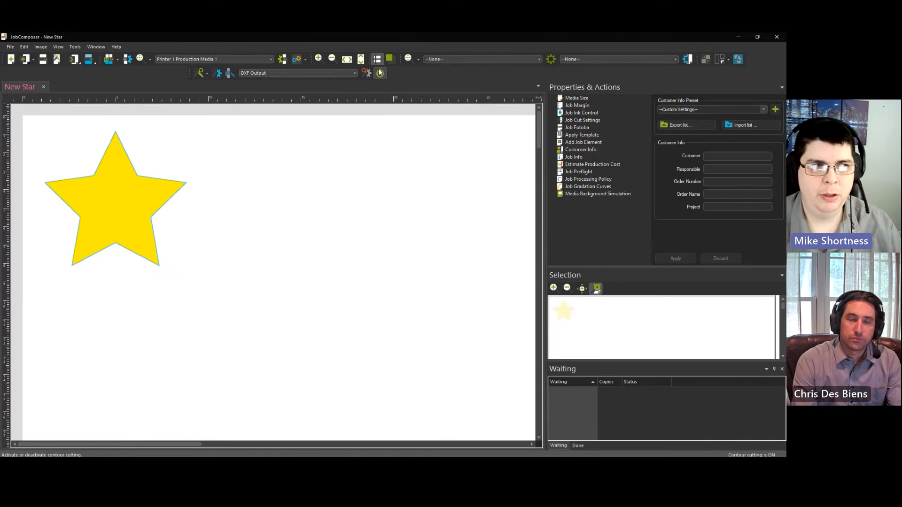
left_click(380, 74)
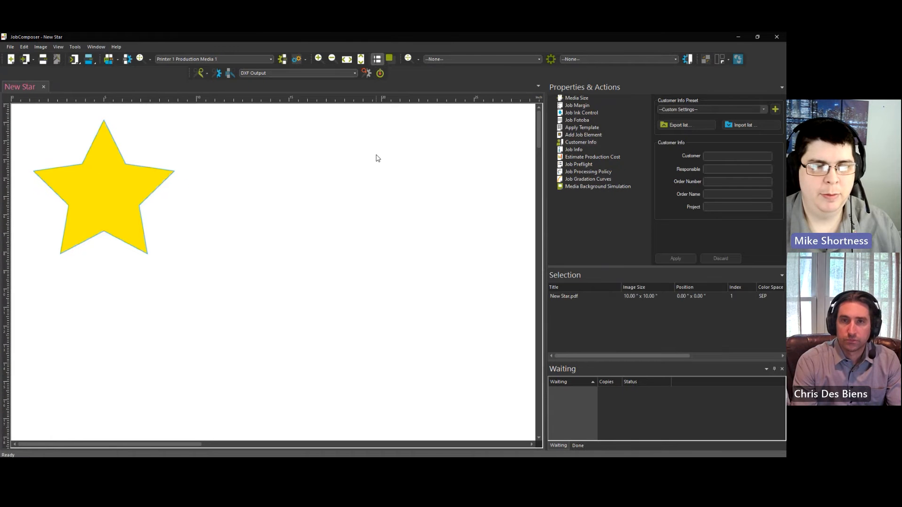
left_click(381, 74)
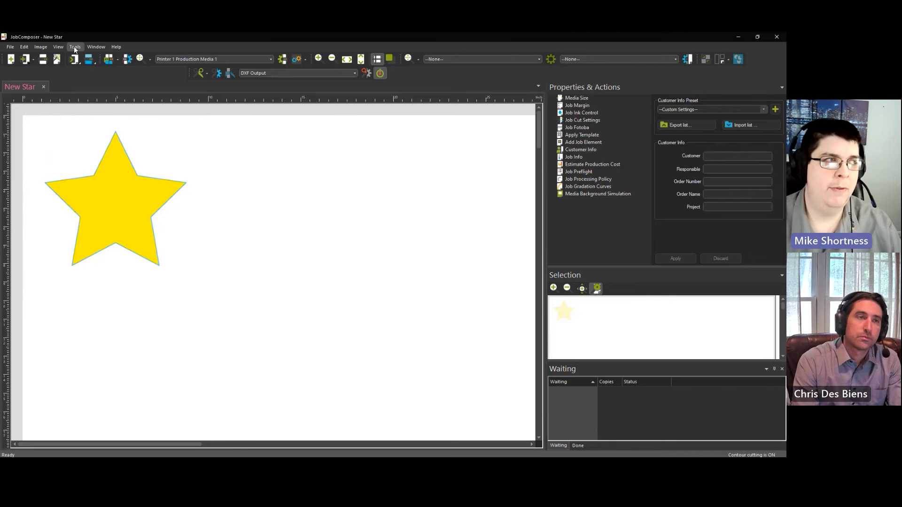
Step: Switch to the Print and Cut workspace and enlarge the star in the cut preview
left_click(62, 46)
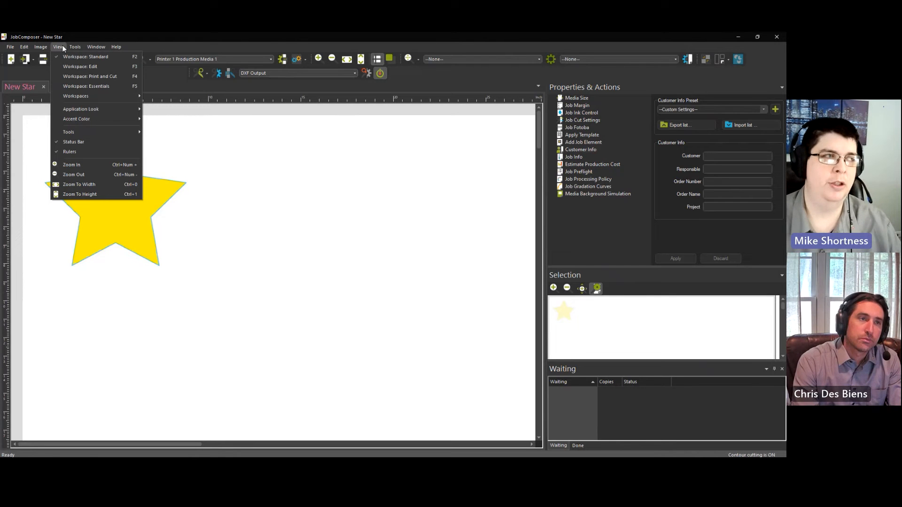
left_click(88, 77)
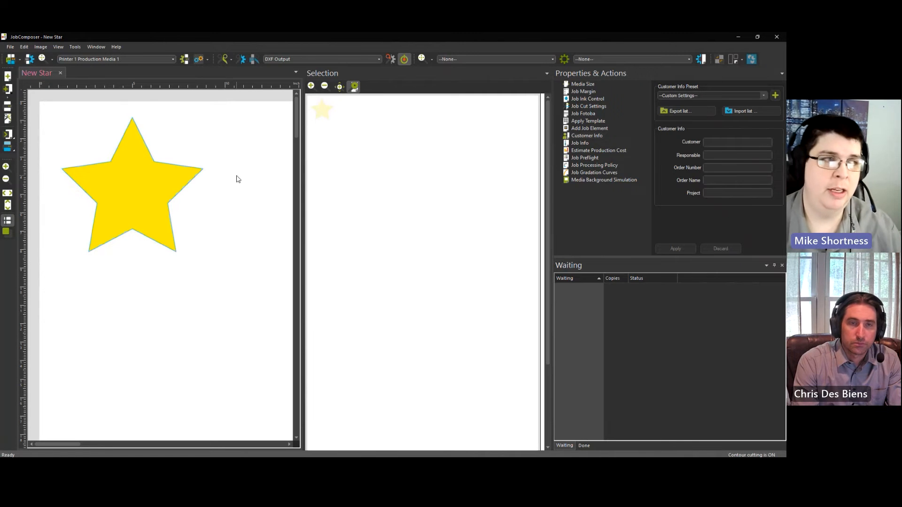
left_click(311, 86)
left_click(311, 86)
left_click(311, 86)
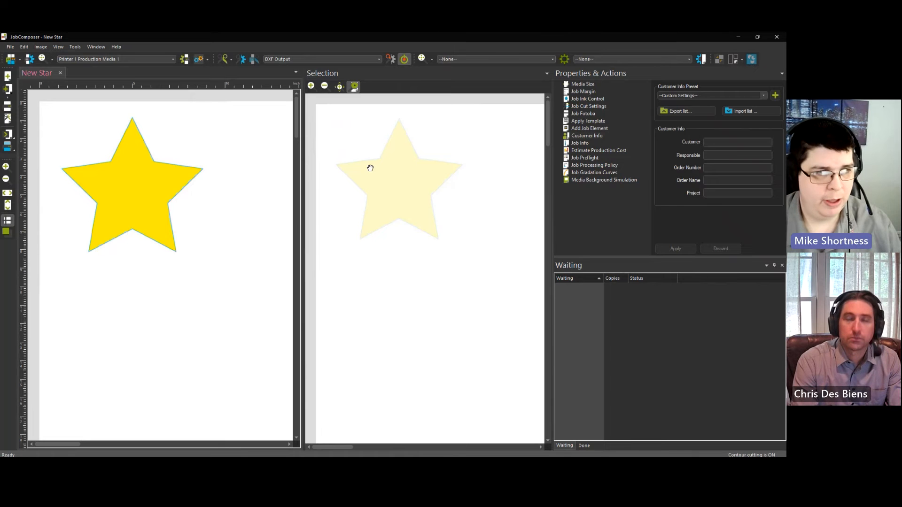
Step: Examine the star image's replaceable spot colors, including the Cutpath entry
left_click(152, 203)
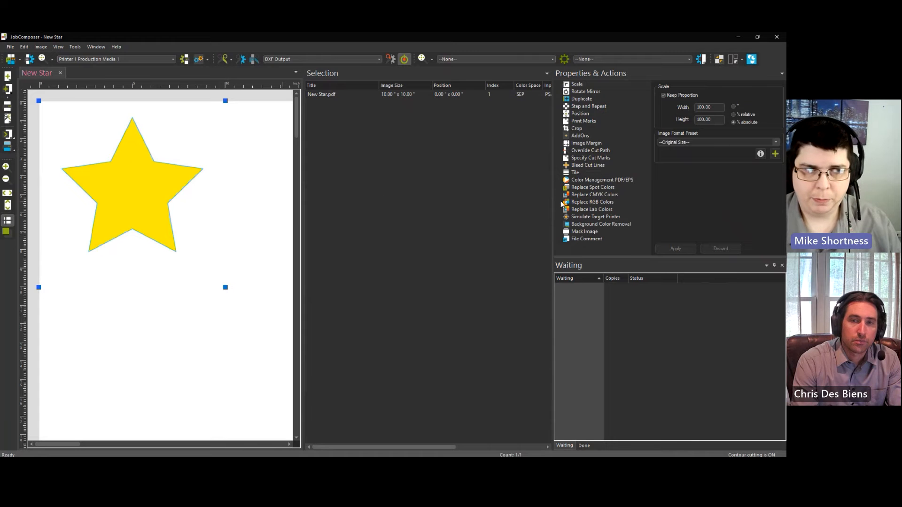
left_click(586, 187)
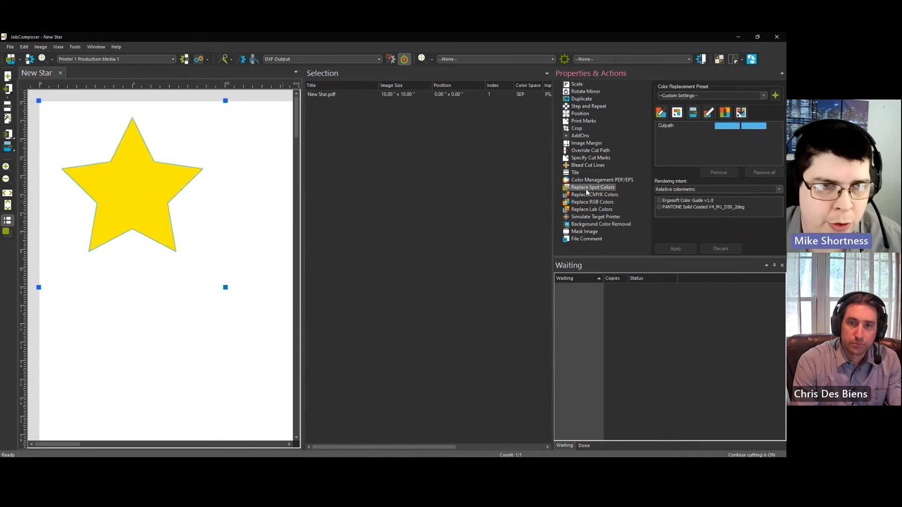
left_click(667, 126)
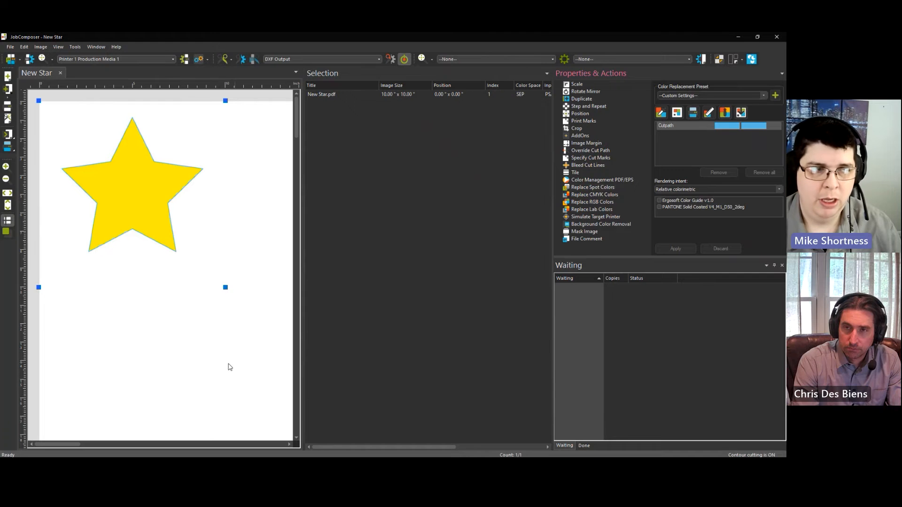
left_click(209, 365)
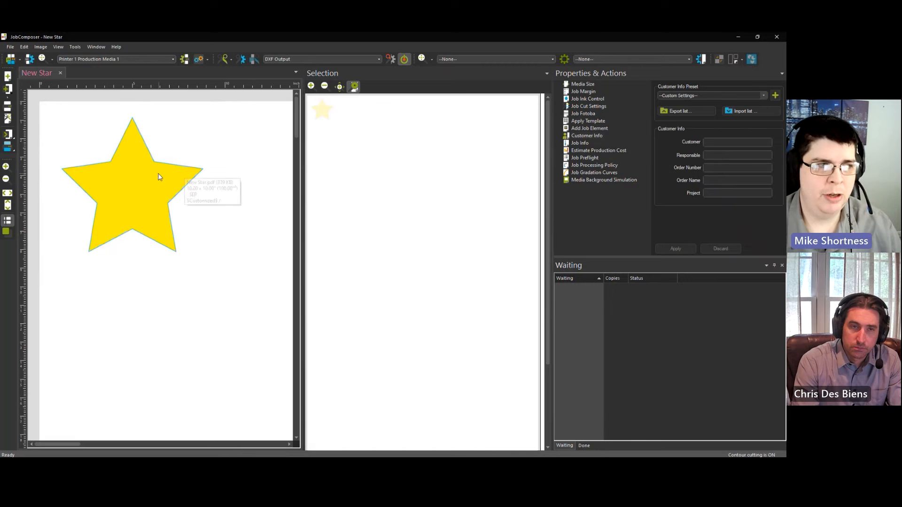
Step: Add a new cut path for pass 1 in the job cut settings, taken from the image data's spot color Cutpath
left_click(583, 107)
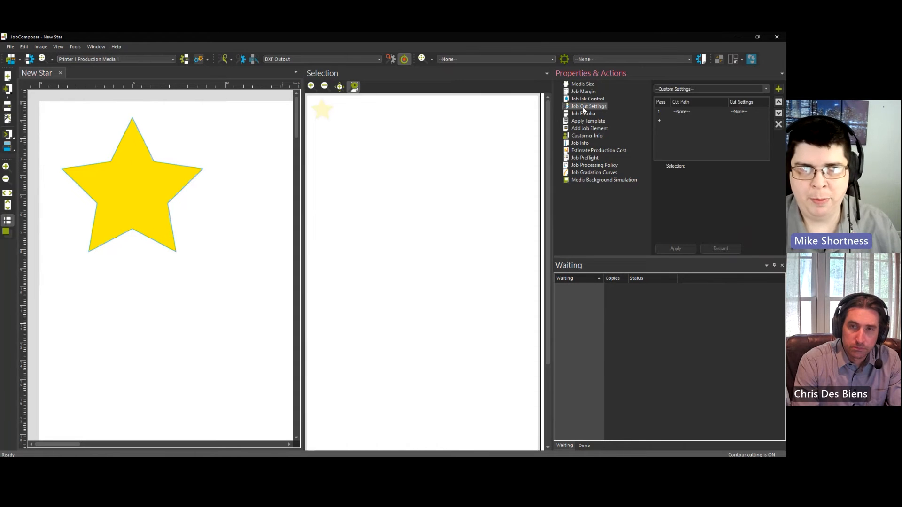
right_click(658, 143)
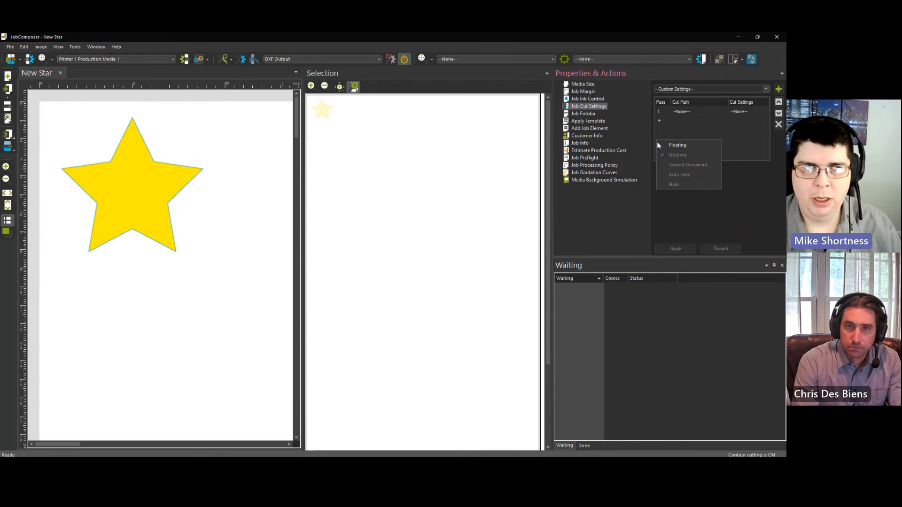
left_click(625, 145)
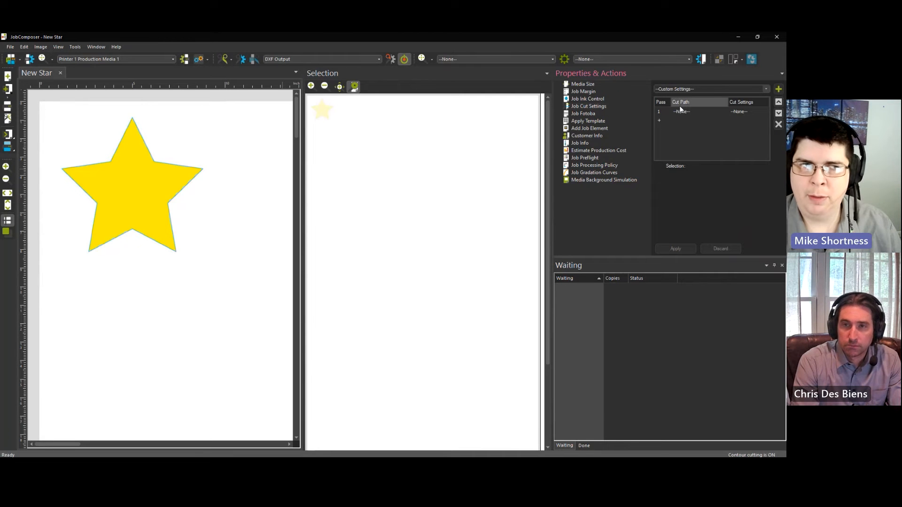
left_click(686, 111)
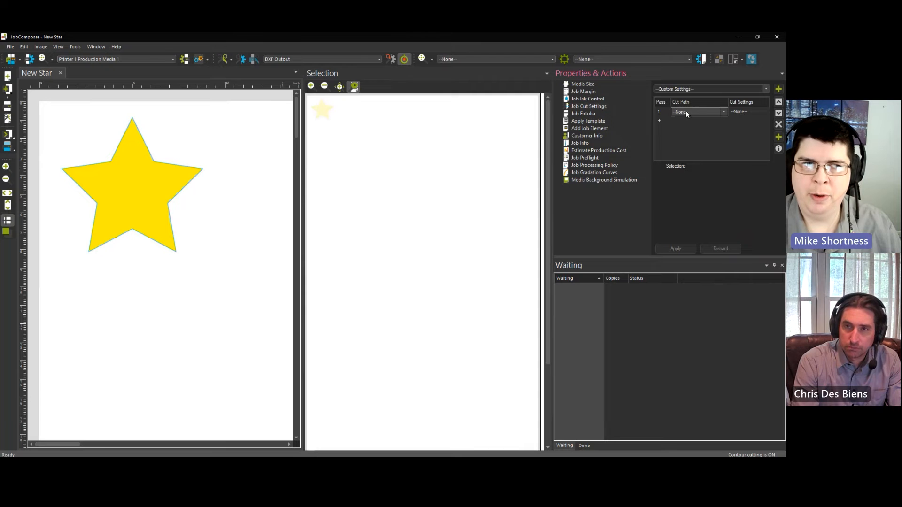
left_click(778, 137)
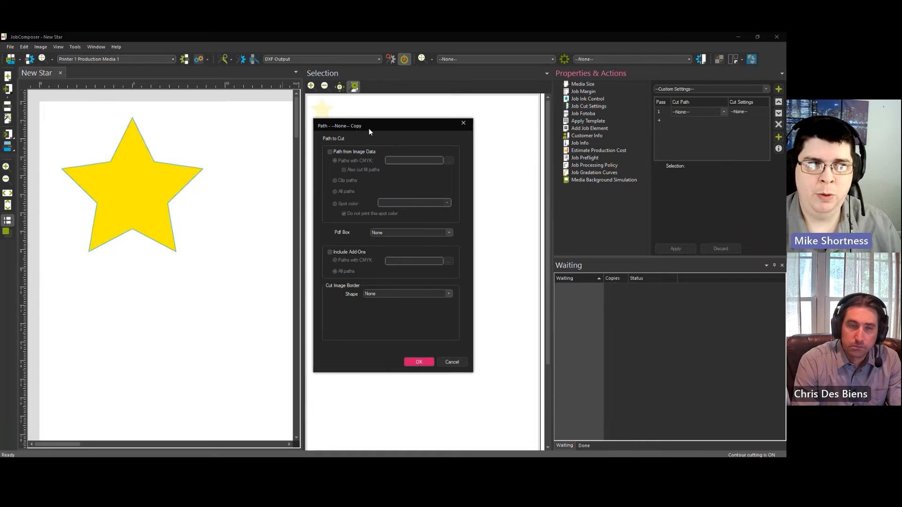
left_click_drag(369, 128, 431, 112)
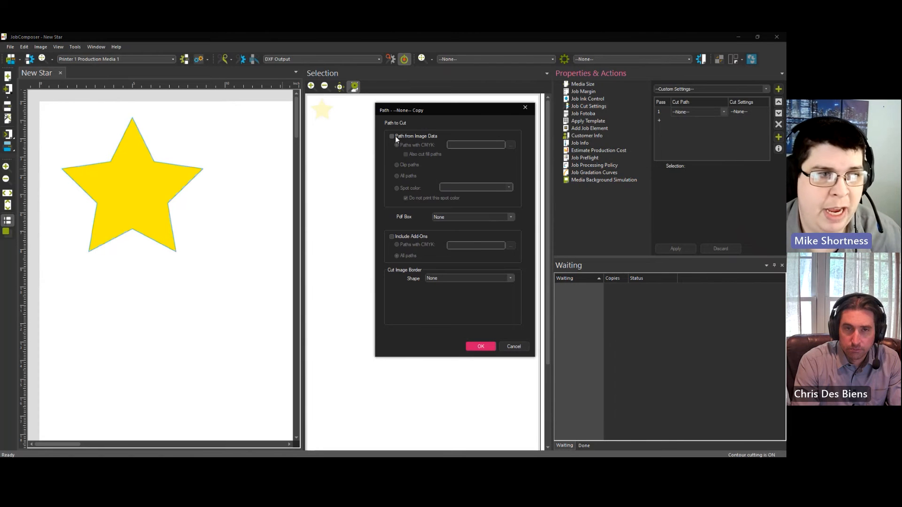
left_click(395, 137)
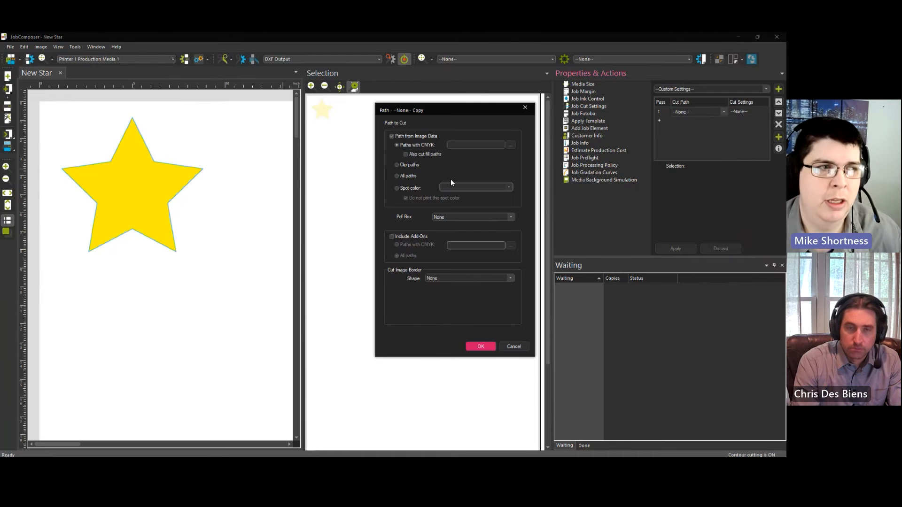
left_click(399, 189)
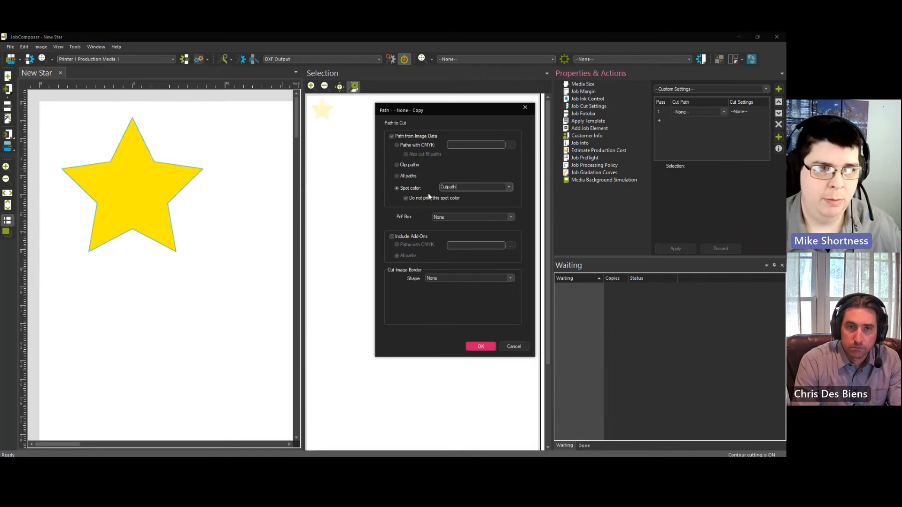
Step: Exclude the Cutpath spot color from printing and save the new cut path as "Spot Cutpath"
left_click_drag(460, 188, 435, 188)
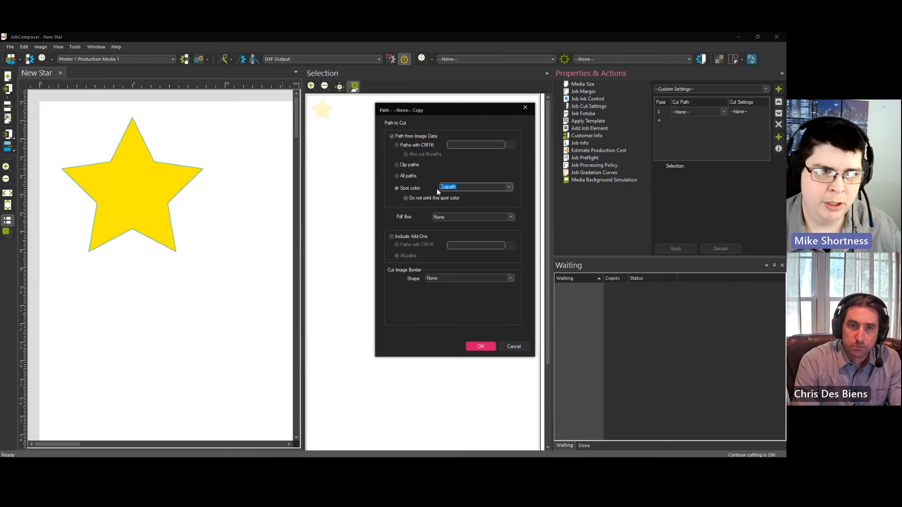
left_click(405, 198)
left_click(406, 198)
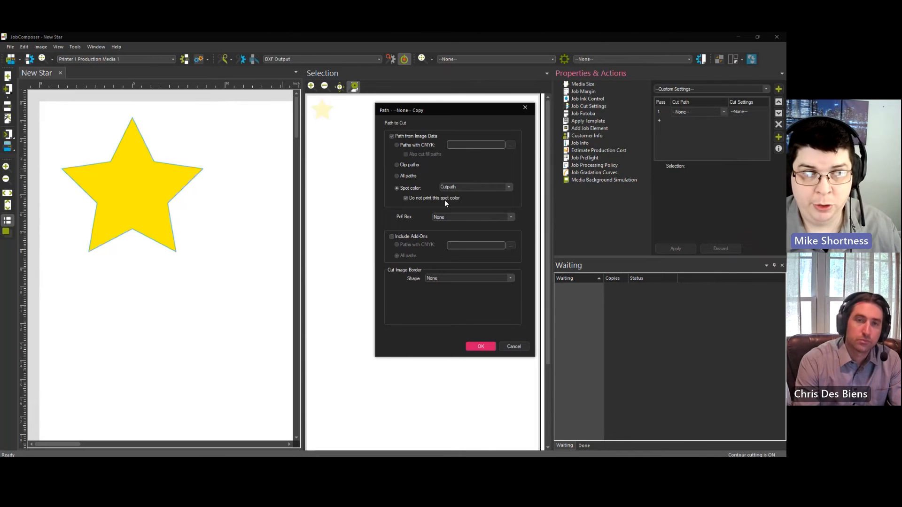
left_click(406, 196)
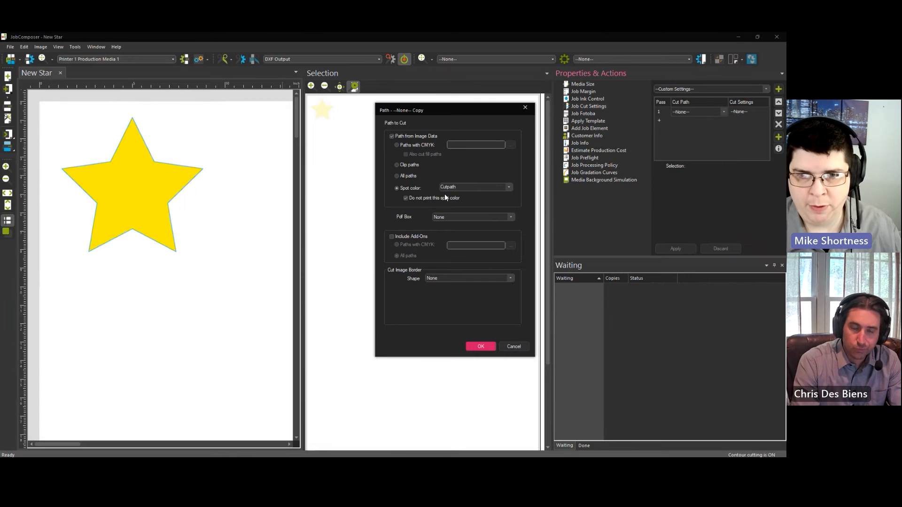
left_click(480, 347)
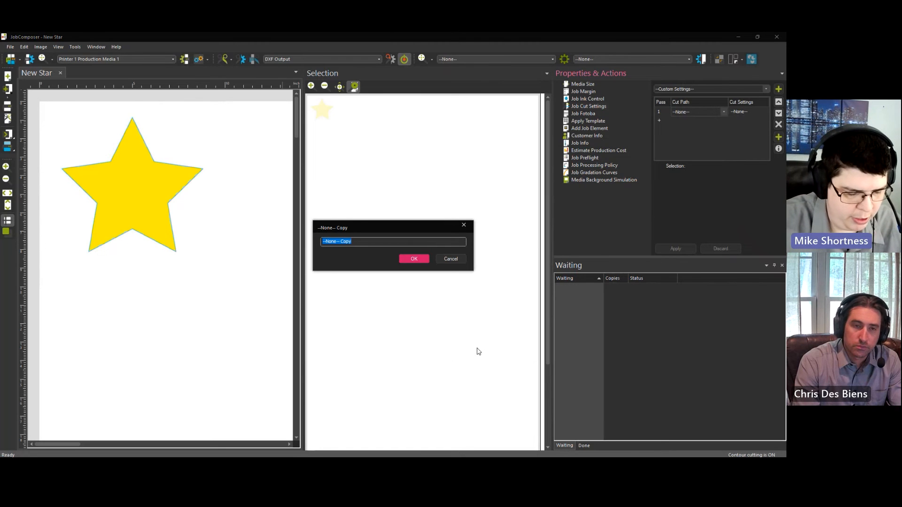
type("Spot")
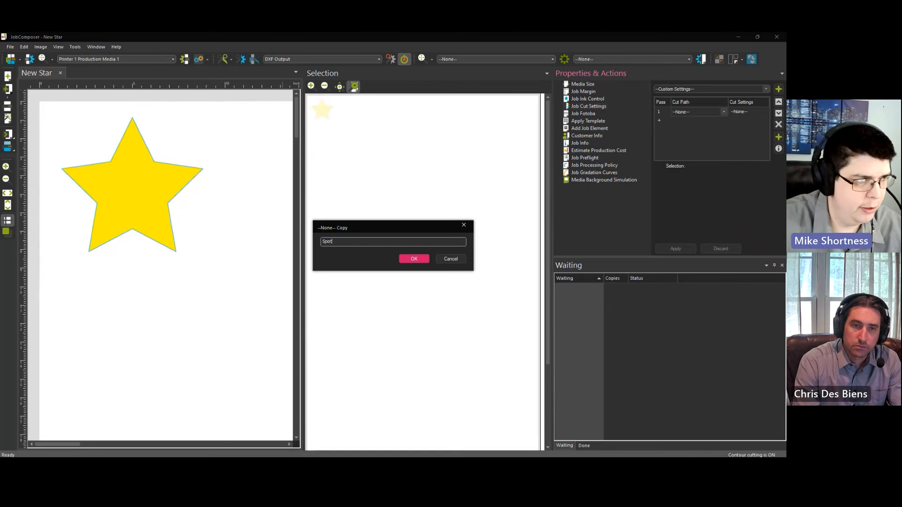
type(" Cutpath")
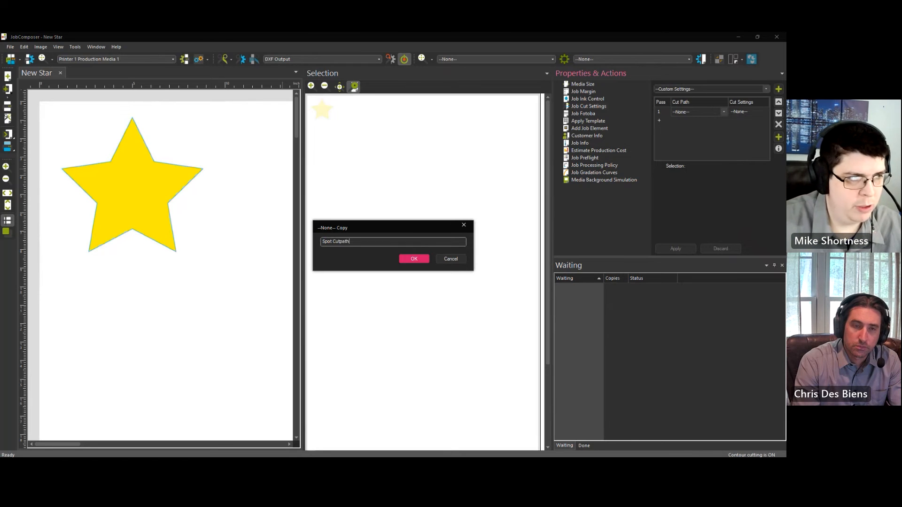
left_click(414, 259)
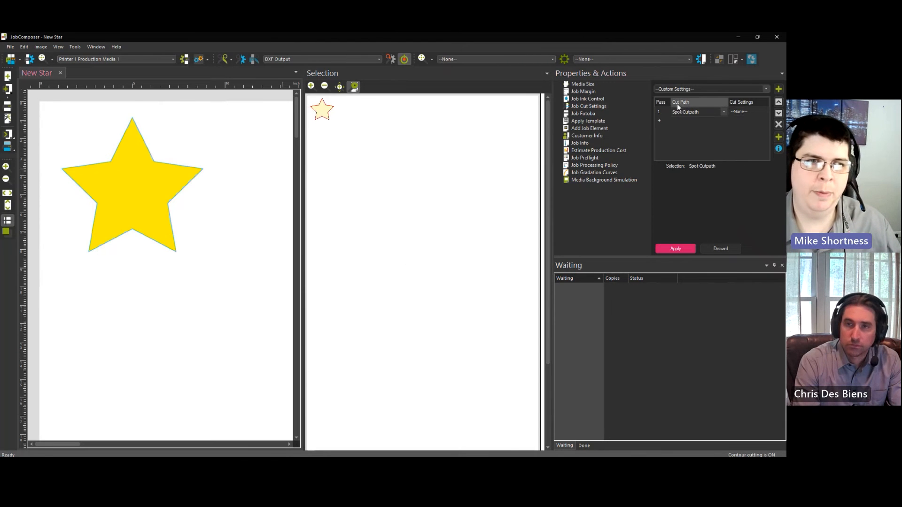
Step: Create cut settings for pass 1 that use the device's speed and pressure, and save them as "Default"
left_click(751, 111)
left_click(751, 113)
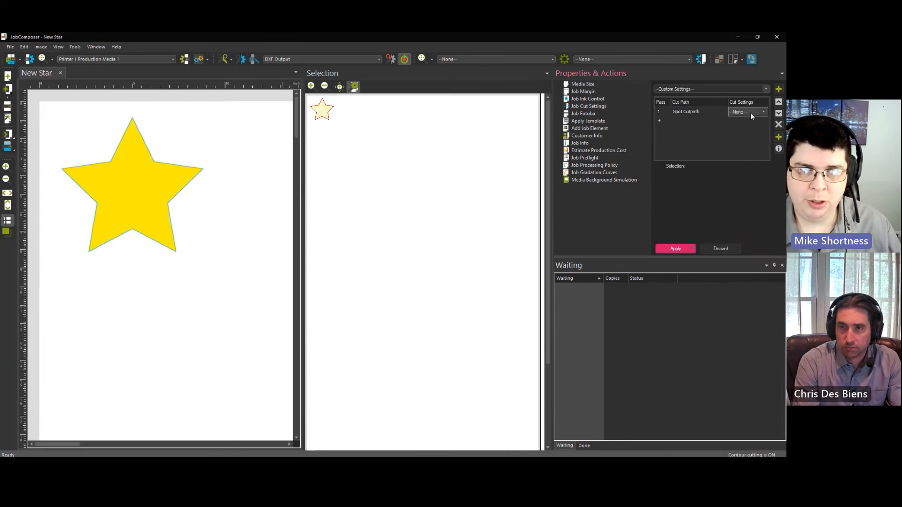
left_click(779, 139)
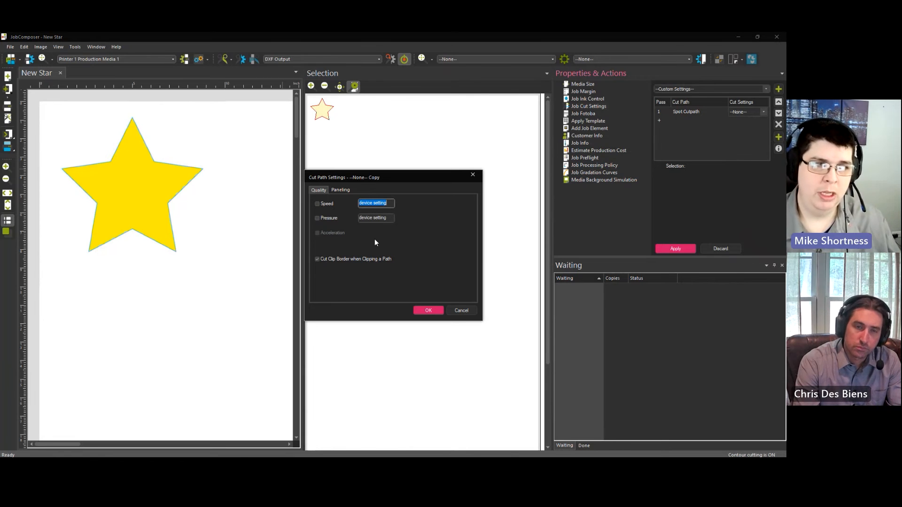
left_click(427, 311)
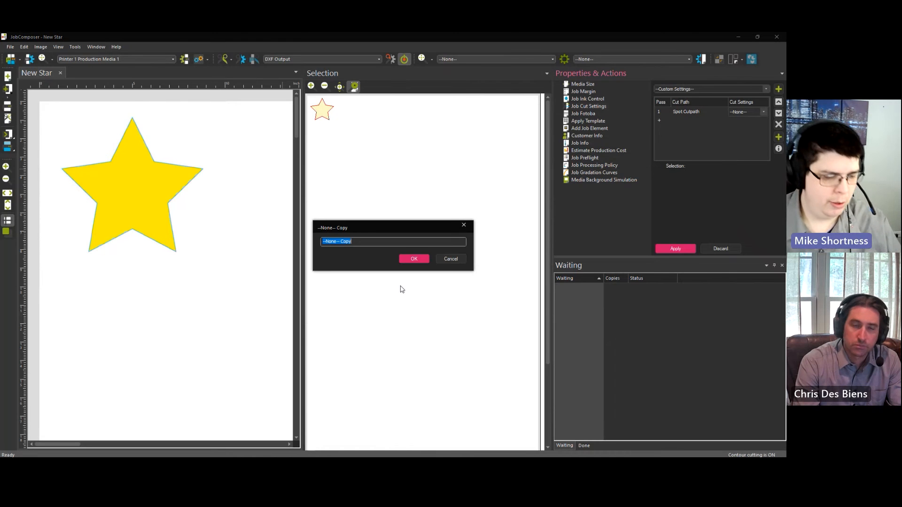
type("D")
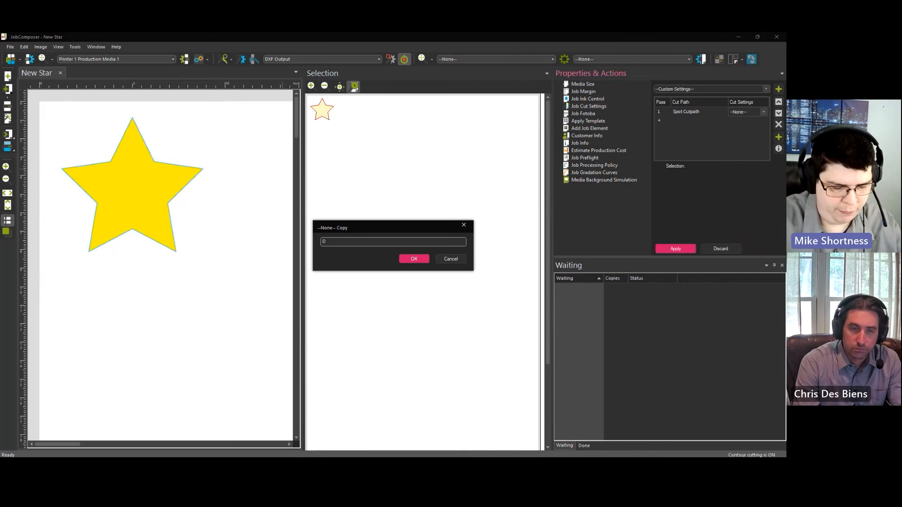
type("efault")
key("Return")
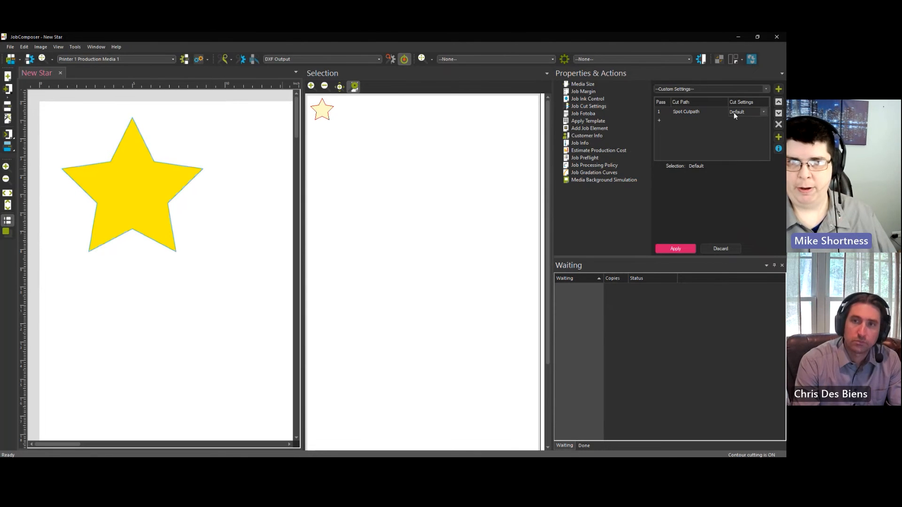
Step: Save the job cut settings with the Spot Cutpath pass and Default cut settings as a preset named "Cutpath SpotColor"
left_click(778, 92)
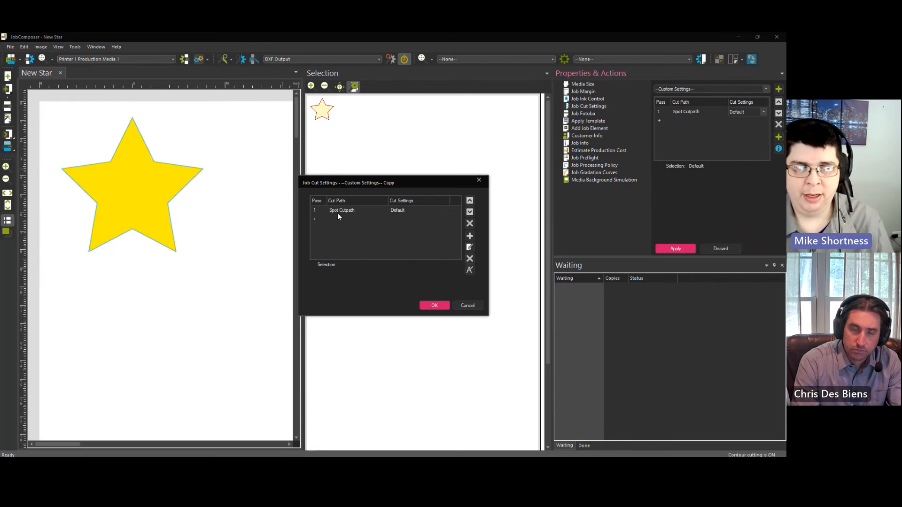
left_click(367, 212)
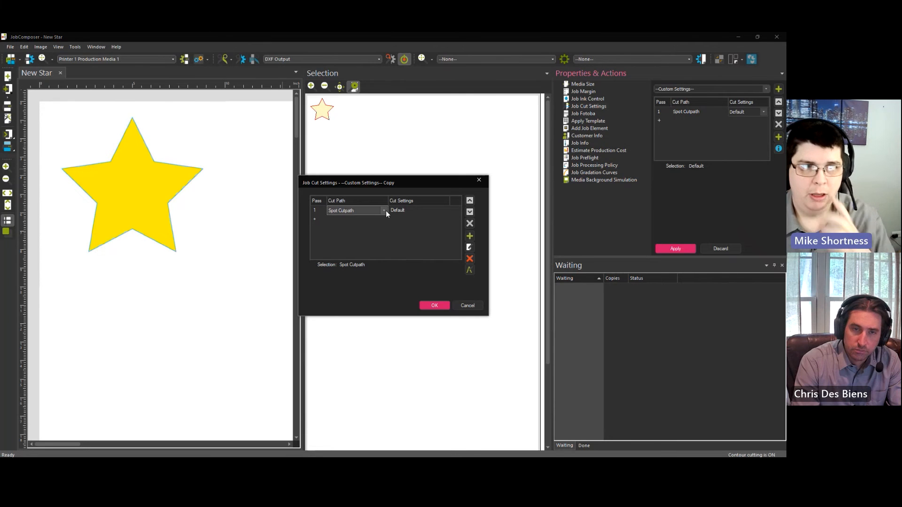
left_click(384, 211)
left_click(385, 211)
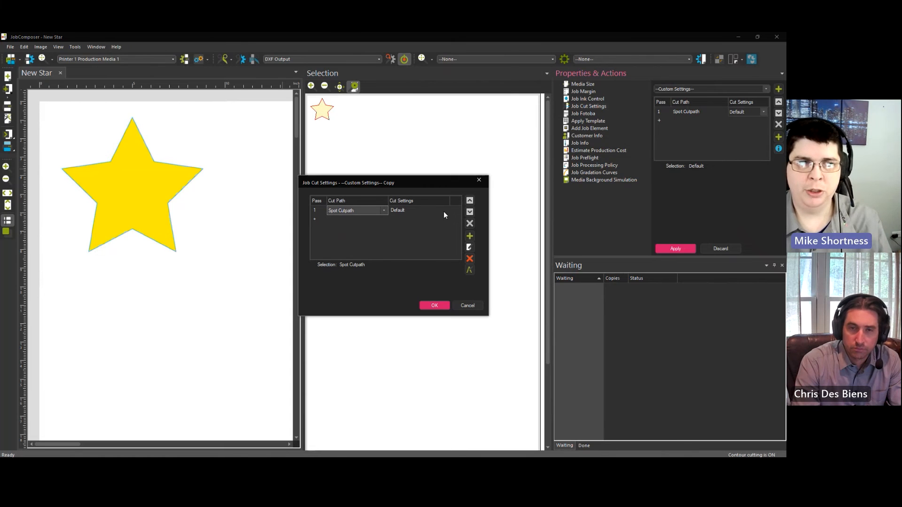
left_click(429, 306)
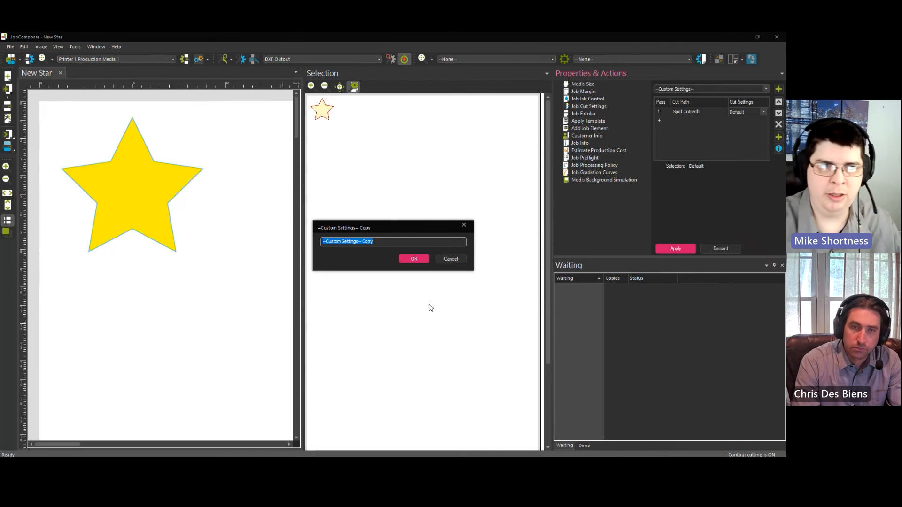
type("Cutpath SpotColor")
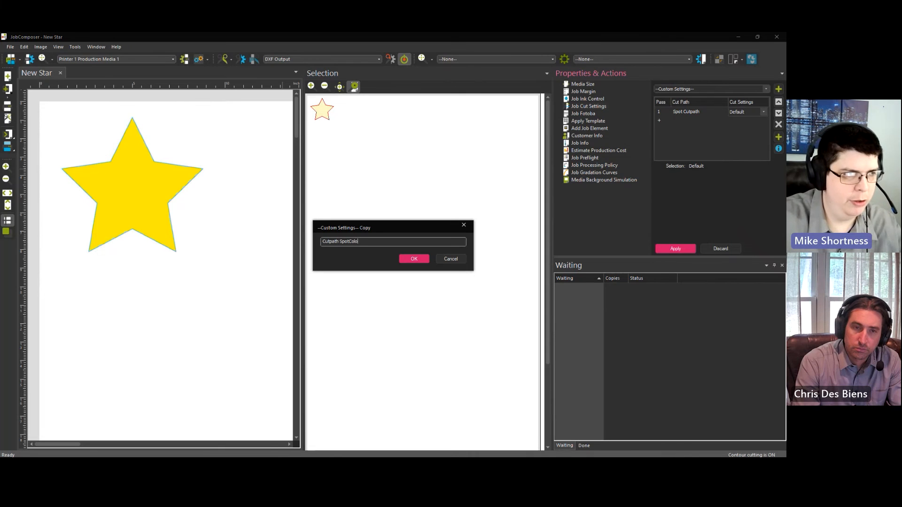
left_click(409, 259)
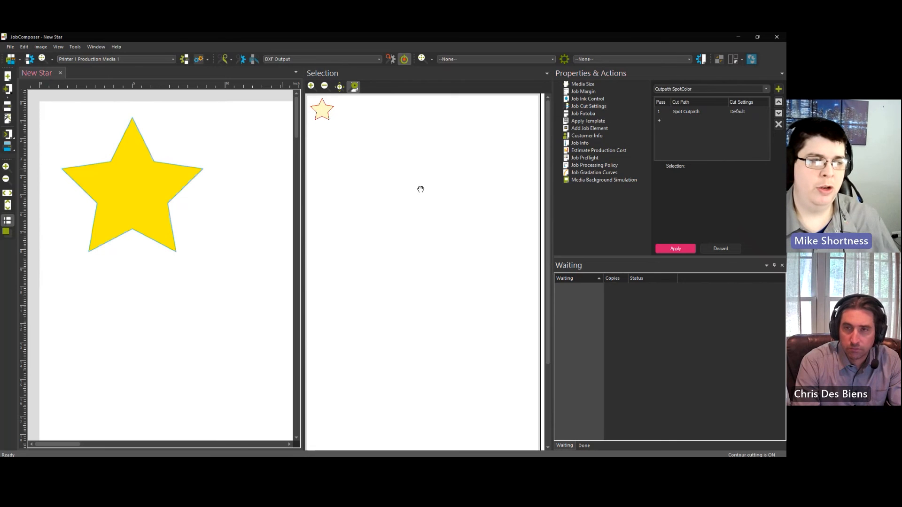
left_click(765, 89)
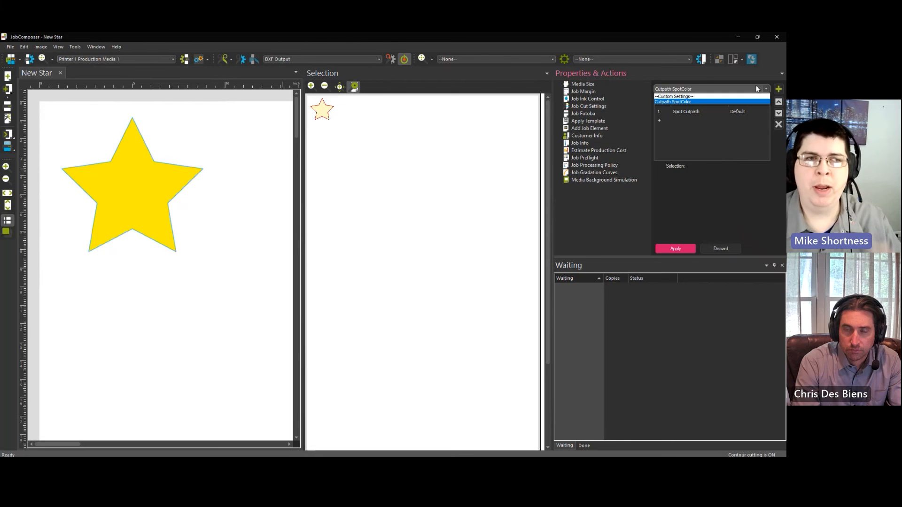
left_click(763, 88)
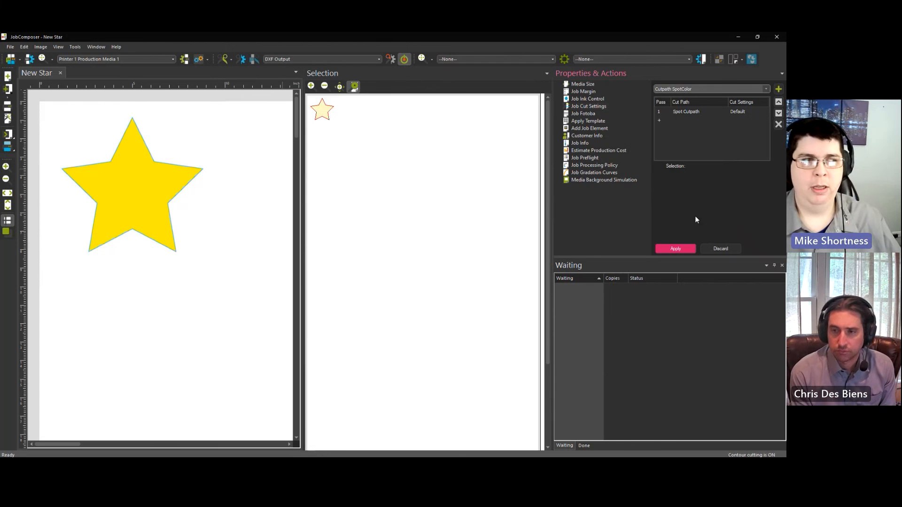
Step: Inspect the star's cut contour up close in the cut preview
left_click(243, 284)
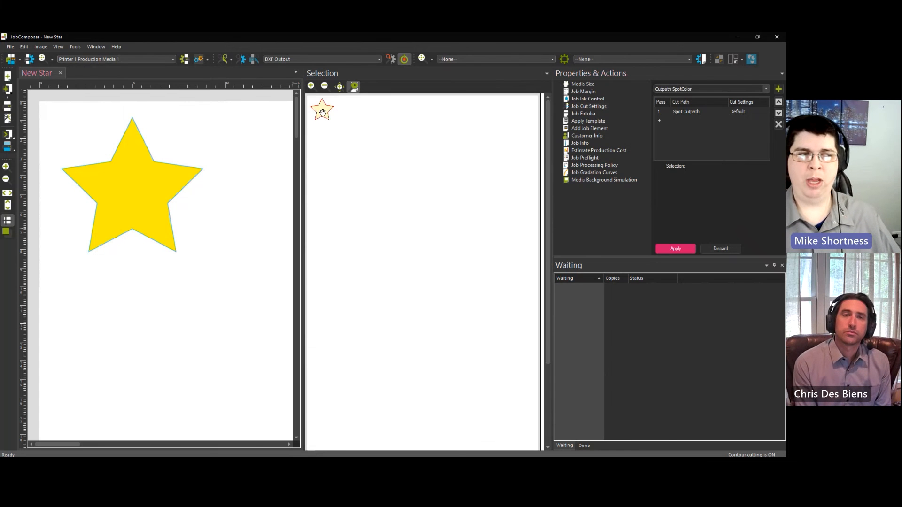
left_click(311, 87)
left_click(311, 86)
left_click(311, 87)
left_click(311, 86)
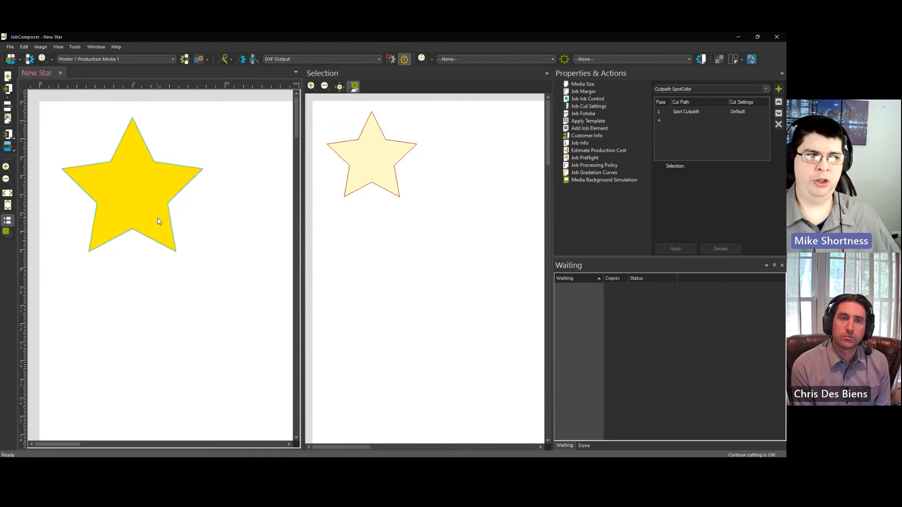
Step: Duplicate the star image to form a row of four stars along the start of the media
left_click(145, 202)
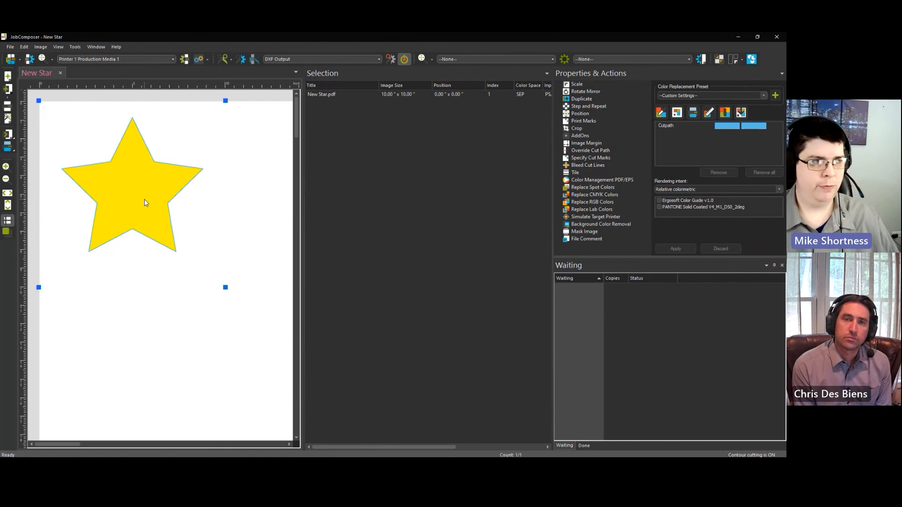
left_click(211, 296)
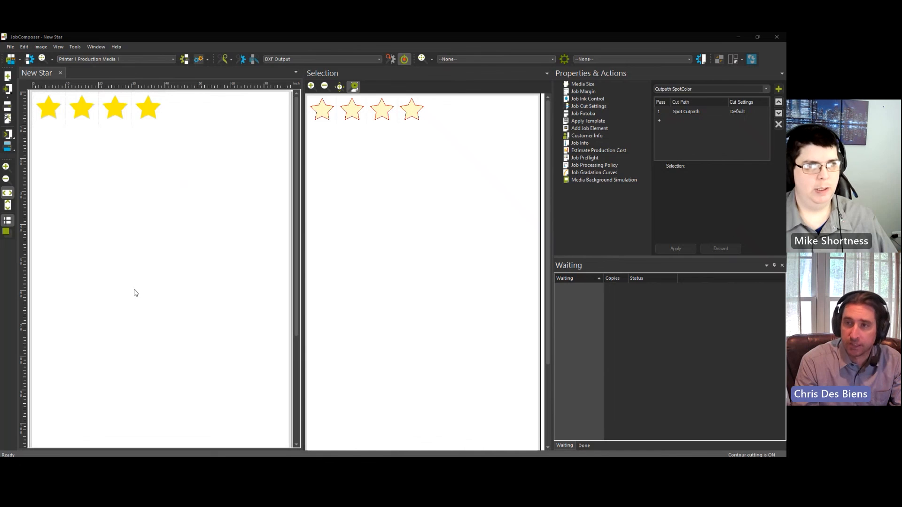
left_click(58, 46)
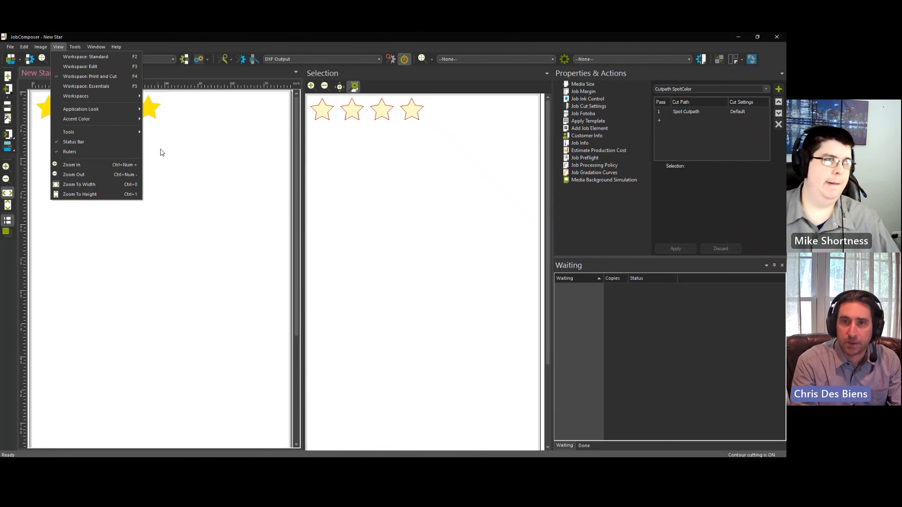
left_click(187, 154)
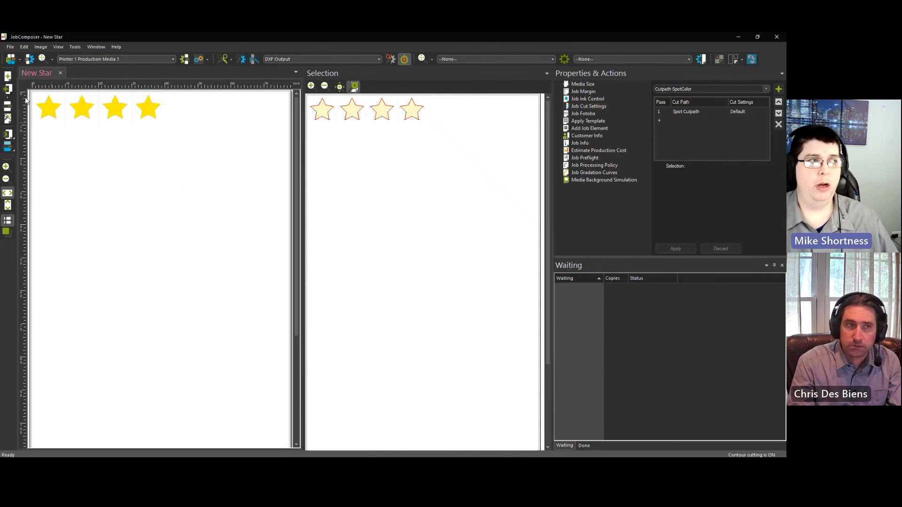
Step: Create a new job and place the New Star image in it
left_click(8, 76)
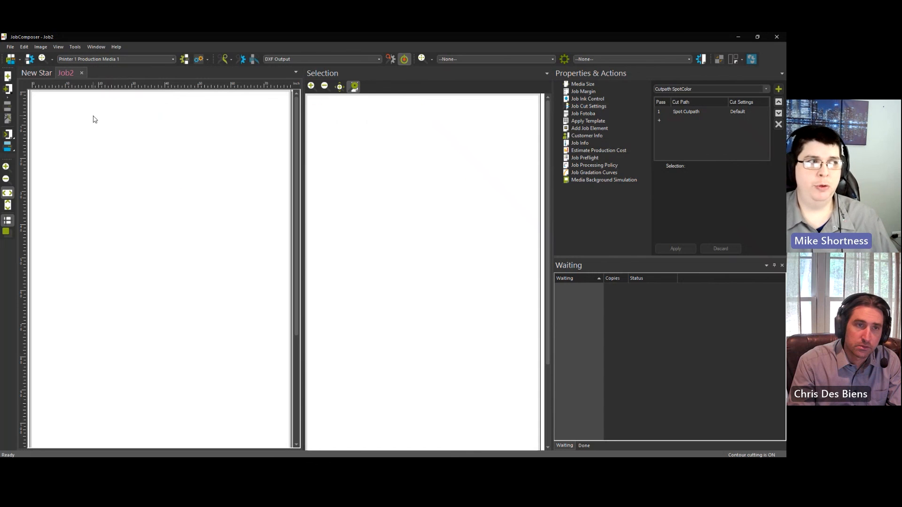
right_click(87, 114)
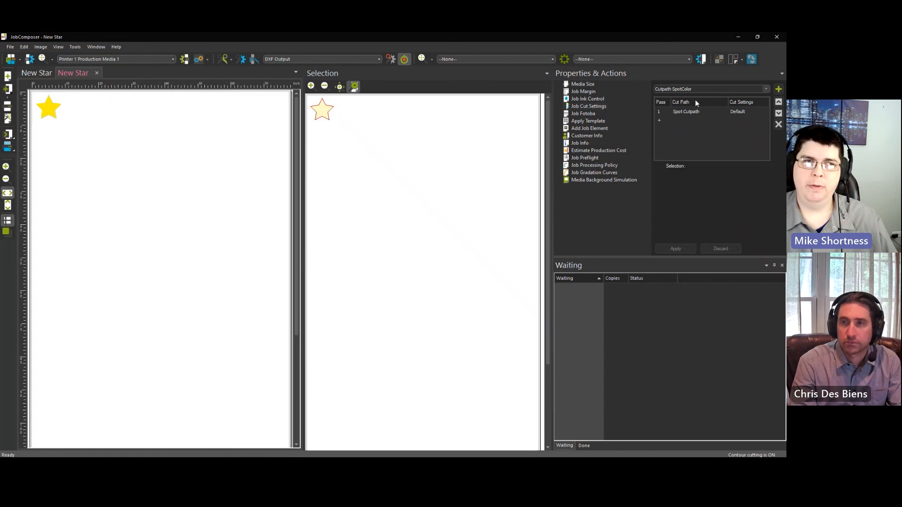
Step: Switch the new job's cut preset to Custom Settings and back to Cutpath SpotColor to compare the cut preview
left_click(702, 89)
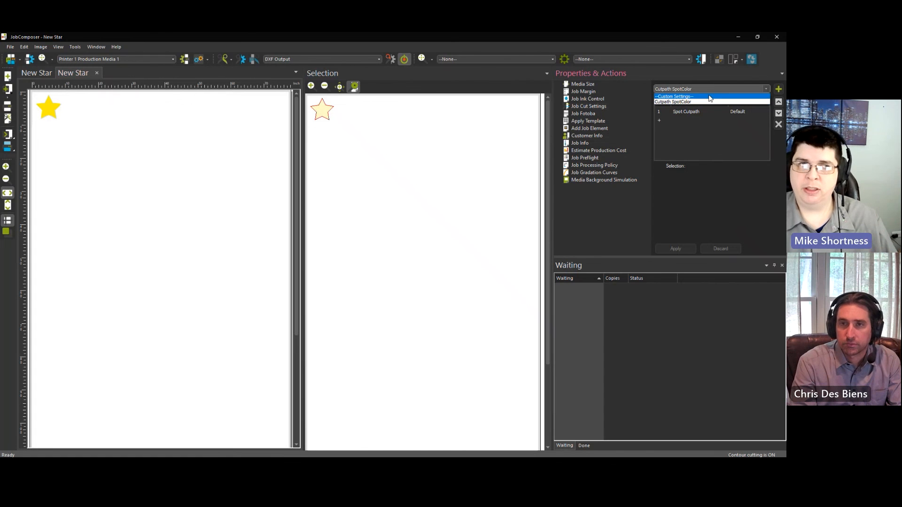
left_click(710, 97)
left_click(700, 89)
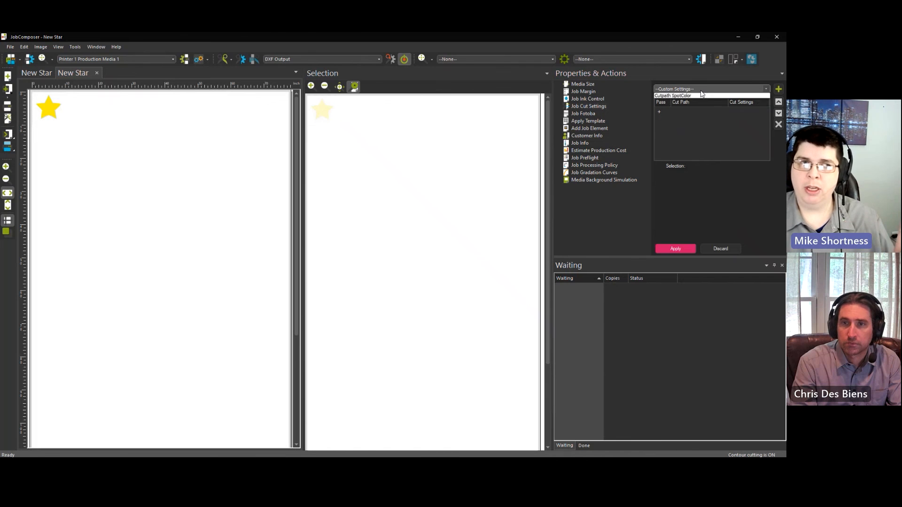
left_click(701, 90)
left_click(700, 88)
left_click(696, 102)
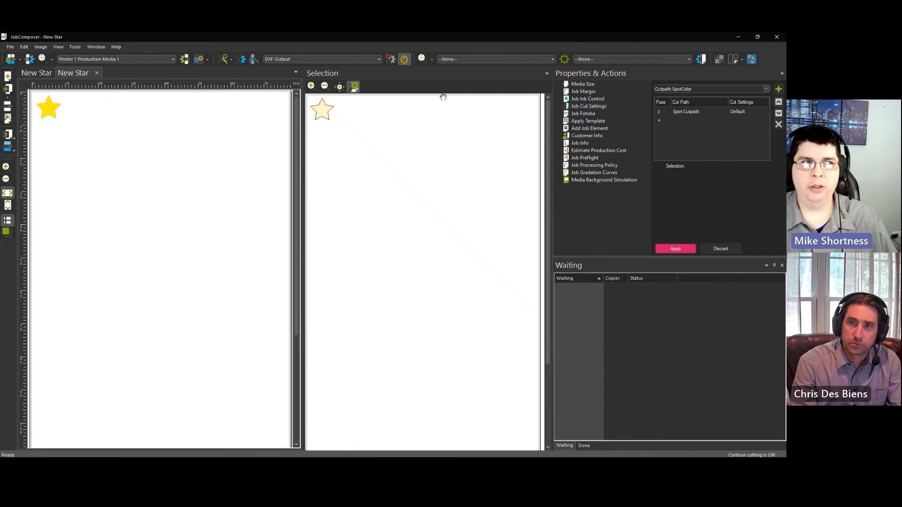
Step: Turn contour cutting off for the new star job and back on again
left_click(404, 59)
left_click(404, 59)
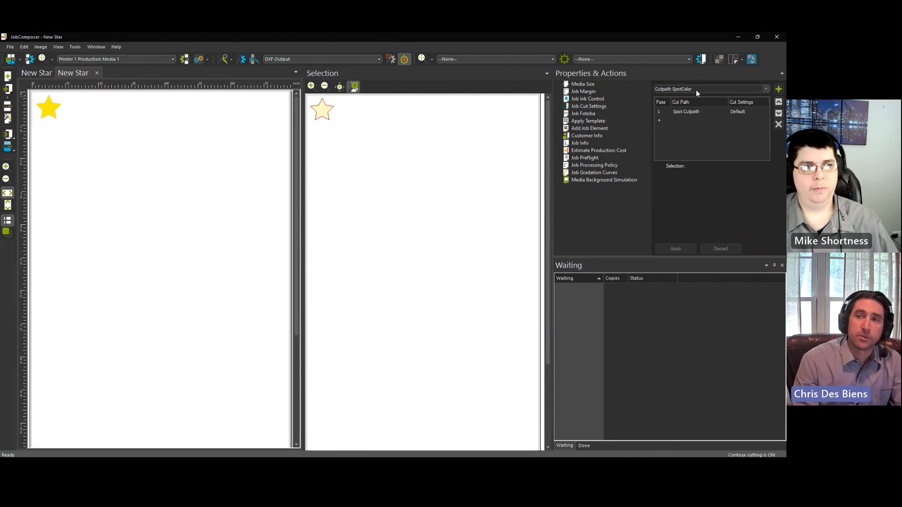
left_click(173, 217)
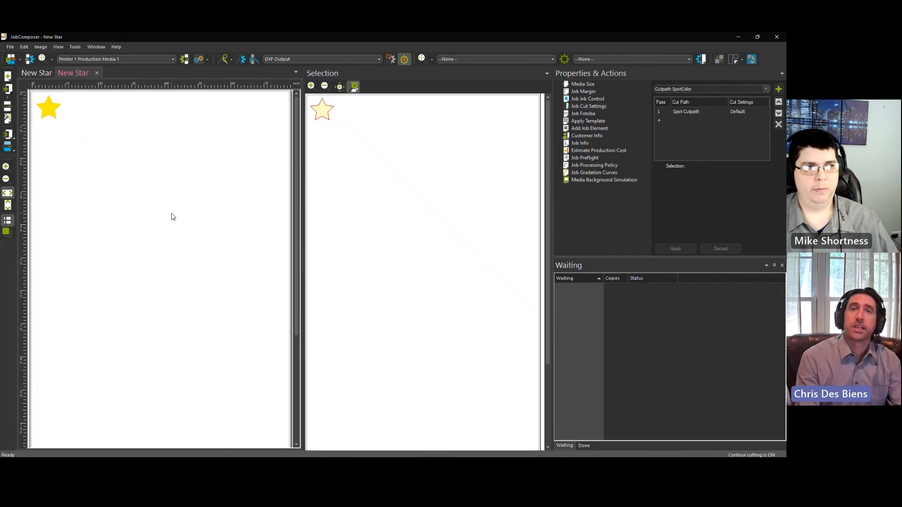